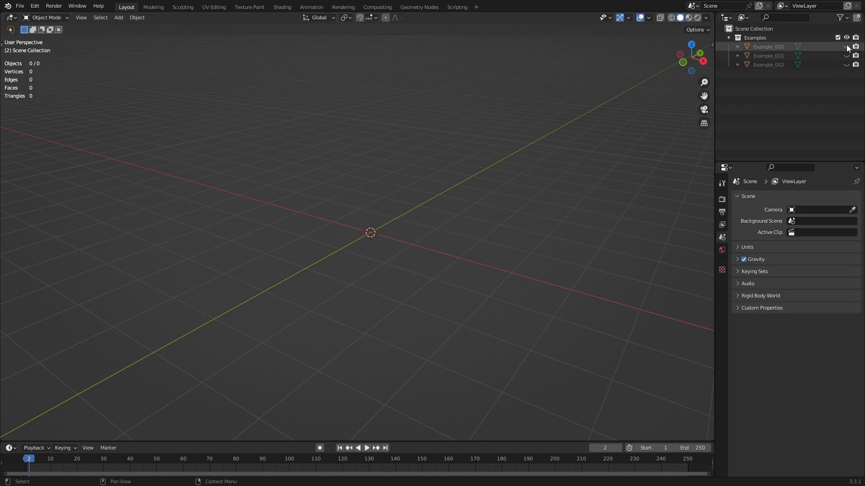
# - Unhide the Example_000 dome, select it and enter Edit Mode
pyautogui.keyDown('shift'); pyautogui.moveTo(379, 209); pyautogui.dragTo(370, 236, button='middle'); pyautogui.keyUp('shift')
pyautogui.click(375, 232)
pyautogui.scroll(4, 374, 233)
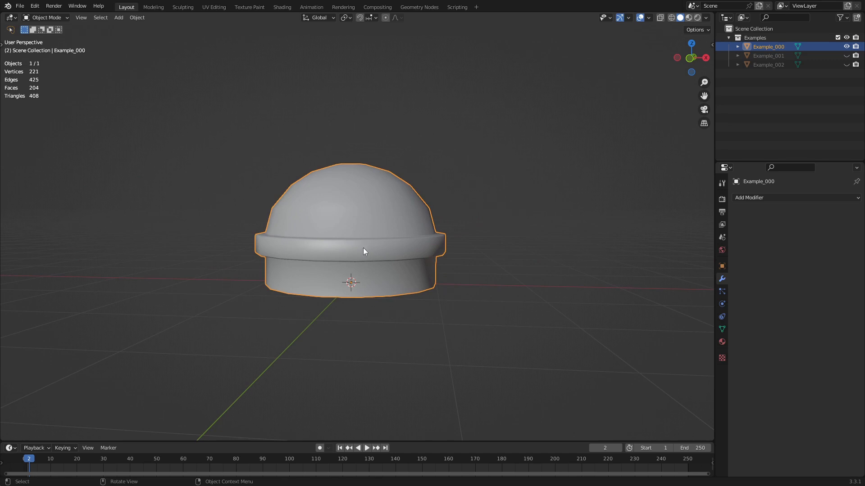
pyautogui.press('Tab')
pyautogui.moveTo(439, 245); pyautogui.dragTo(371, 221, button='middle')
pyautogui.scroll(2, 371, 221)
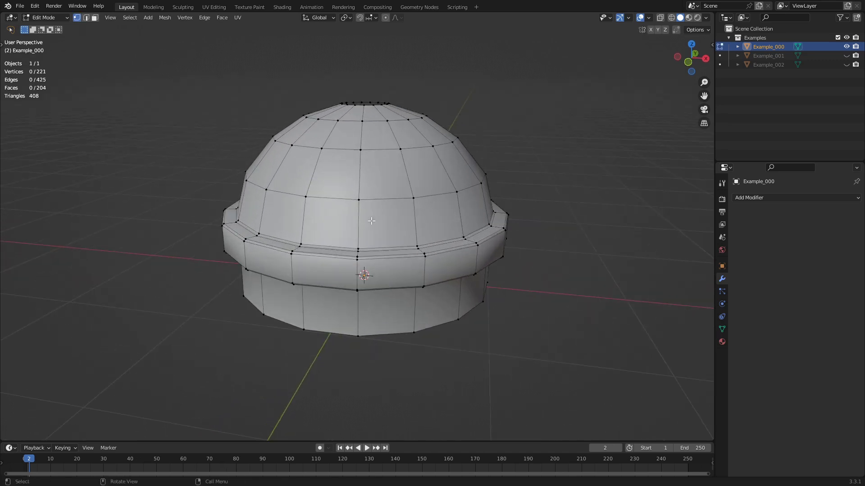
# - In face select mode, loop-select a ring of faces and orbit to look down on the dome
pyautogui.press('3')
pyautogui.keyDown('alt'); pyautogui.click(359, 231); pyautogui.keyUp('alt')
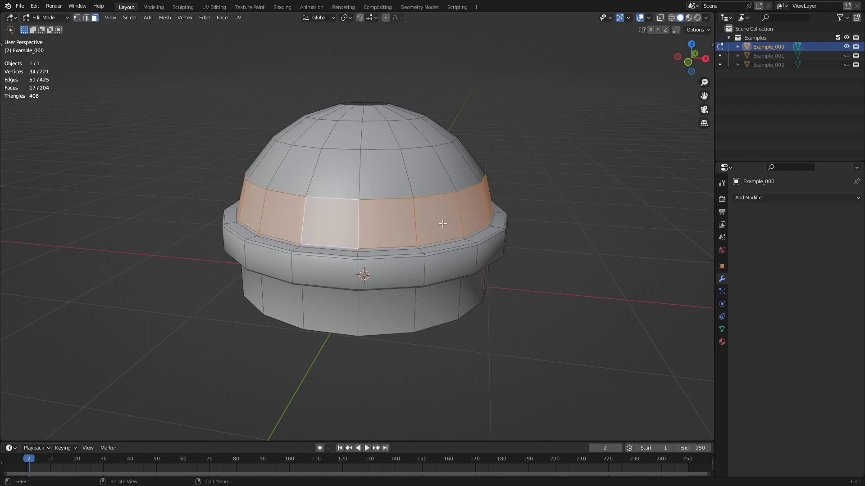
pyautogui.moveTo(399, 244); pyautogui.dragTo(459, 225, button='middle')
pyautogui.scroll(3, 460, 225)
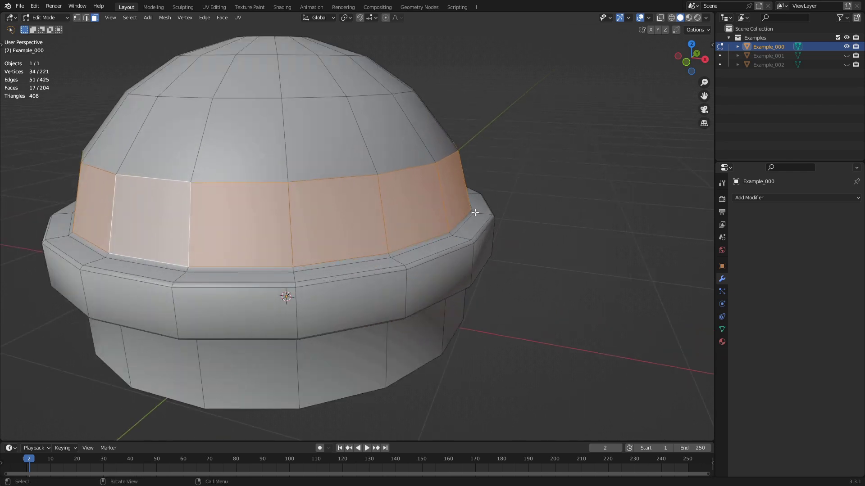
pyautogui.scroll(-3, 465, 230)
pyautogui.moveTo(456, 224); pyautogui.dragTo(332, 207, button='middle')
pyautogui.scroll(4, 332, 208)
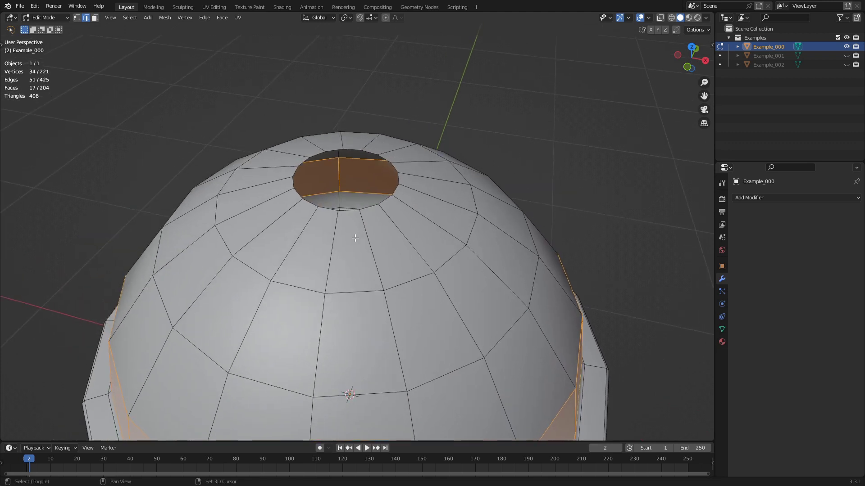
# - Select the 17-vertex loop around the top hole, frame it in Top view, then return to face select
pyautogui.keyDown('alt'); pyautogui.click(356, 223); pyautogui.keyUp('alt')
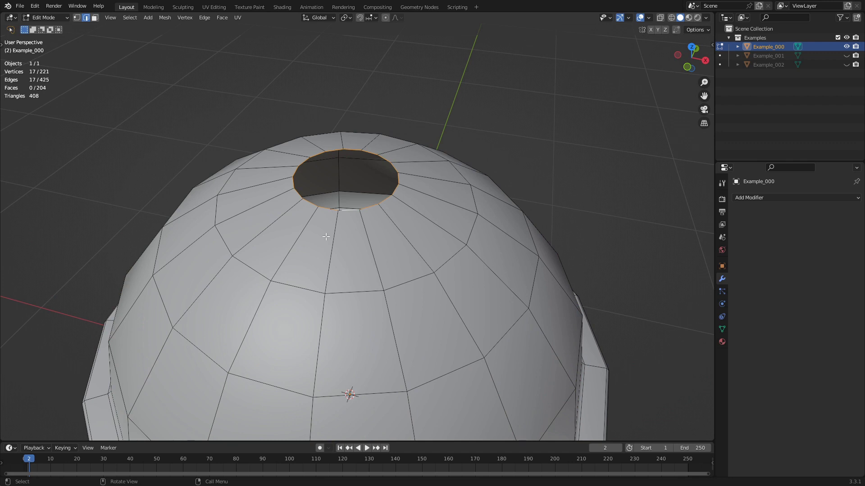
pyautogui.press('KP_7')
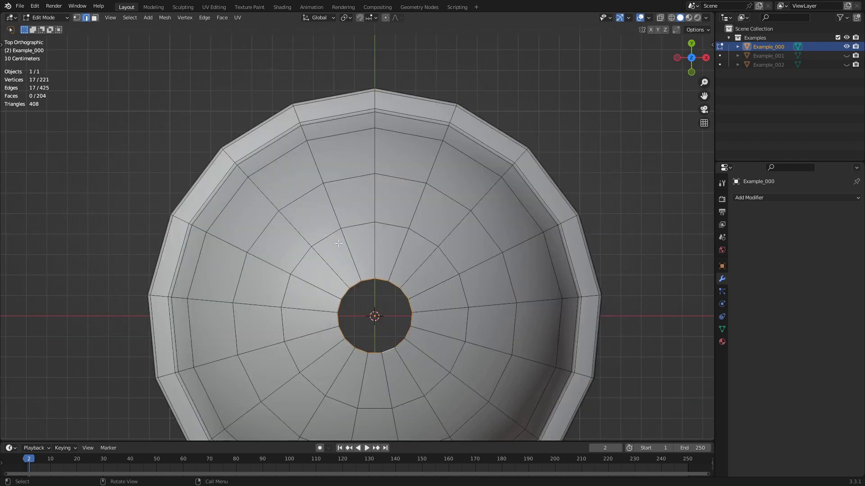
pyautogui.hotkey('alt', 'Home')
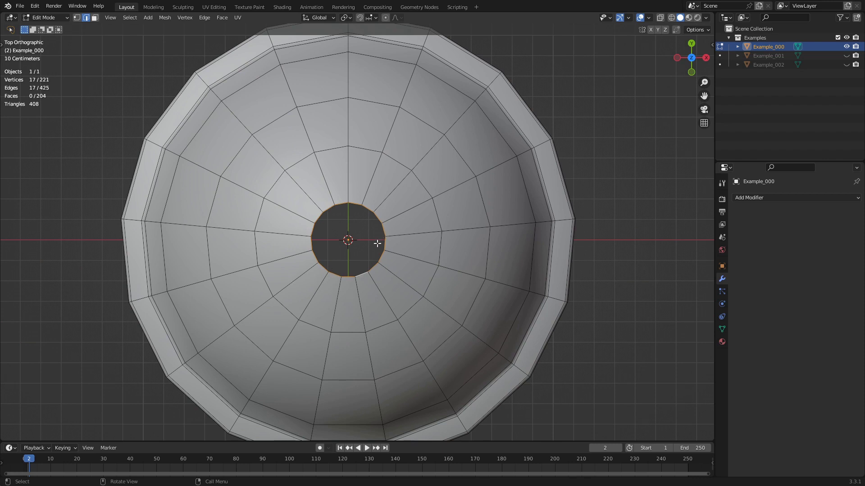
pyautogui.scroll(2, 378, 242)
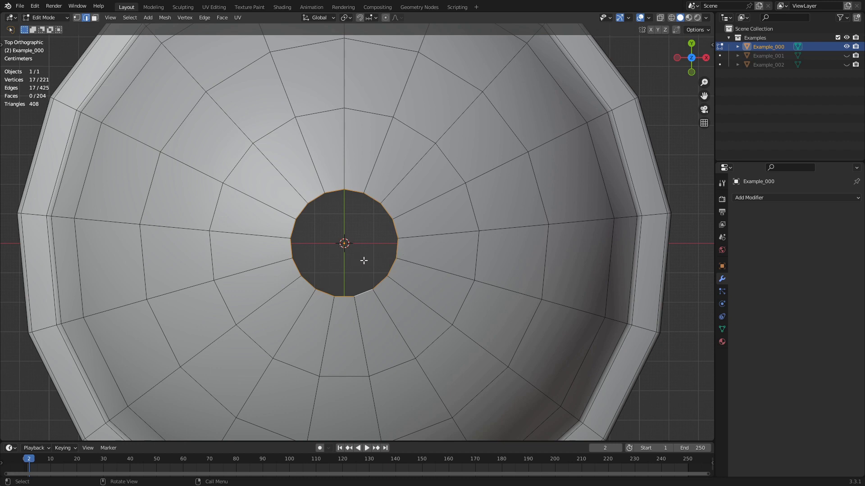
pyautogui.press('3')
pyautogui.scroll(-2, 401, 257)
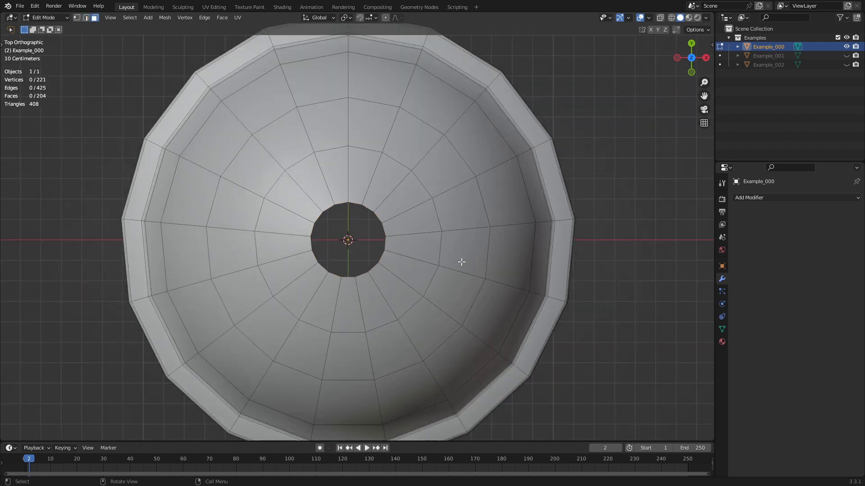
# - Select a face ring around the hole, then two opposite radial face loops
pyautogui.keyDown('alt'); pyautogui.click(362, 127); pyautogui.keyUp('alt')
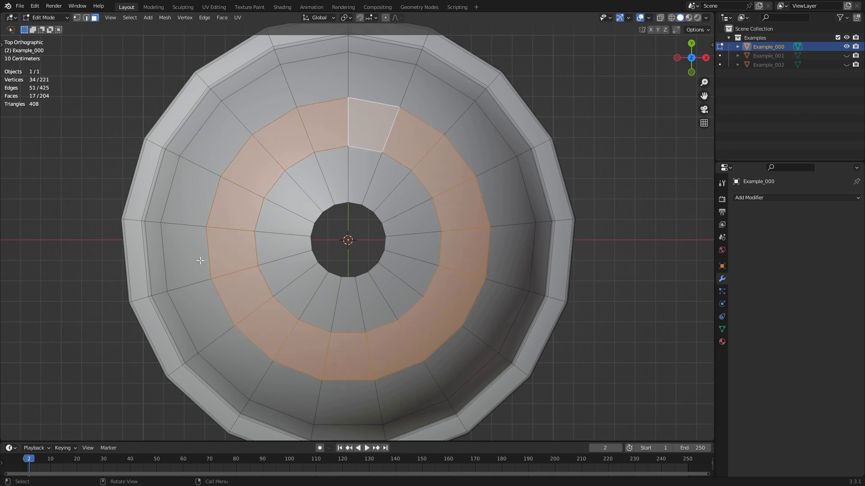
pyautogui.scroll(1, 376, 283)
pyautogui.scroll(1, 409, 269)
pyautogui.scroll(-2, 410, 259)
pyautogui.keyDown('alt'); pyautogui.click(438, 212); pyautogui.keyUp('alt')
pyautogui.keyDown('alt'); pyautogui.keyDown('shift'); pyautogui.click(256, 230); pyautogui.keyUp('shift'); pyautogui.keyUp('alt')
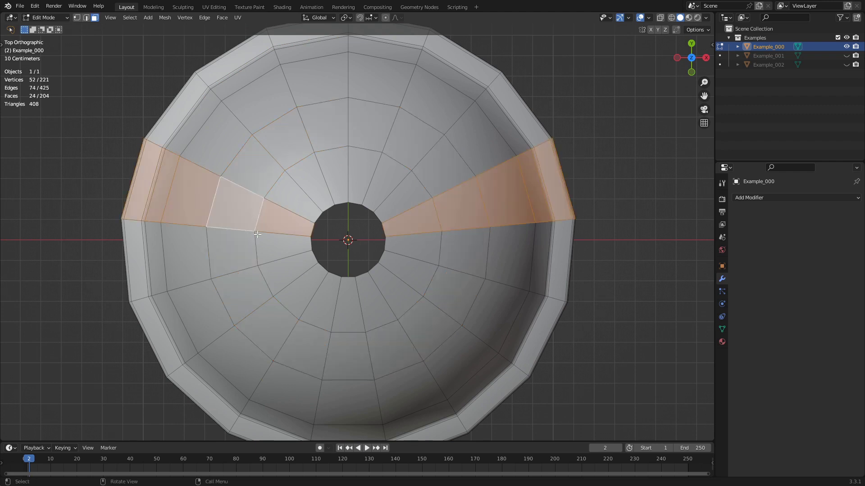
# - View the selection from the Right with X-ray on, in vertex select mode
pyautogui.press('KP_3')
pyautogui.hotkey('alt', 'z')
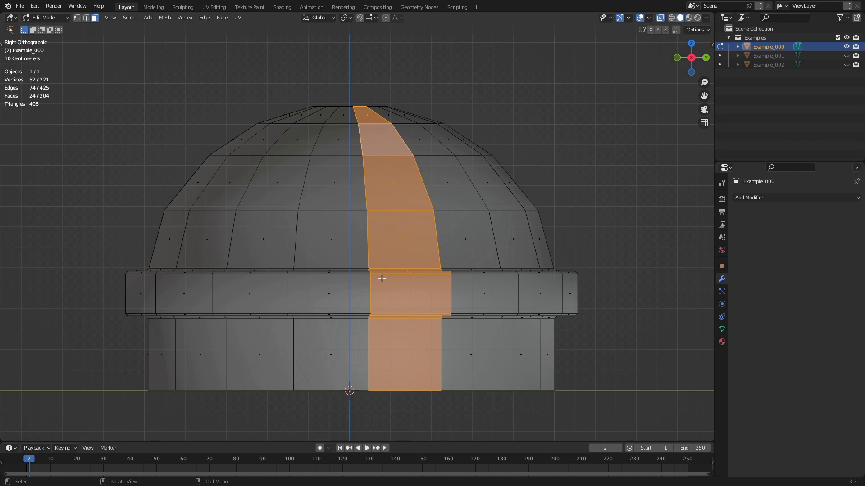
pyautogui.scroll(-2, 389, 276)
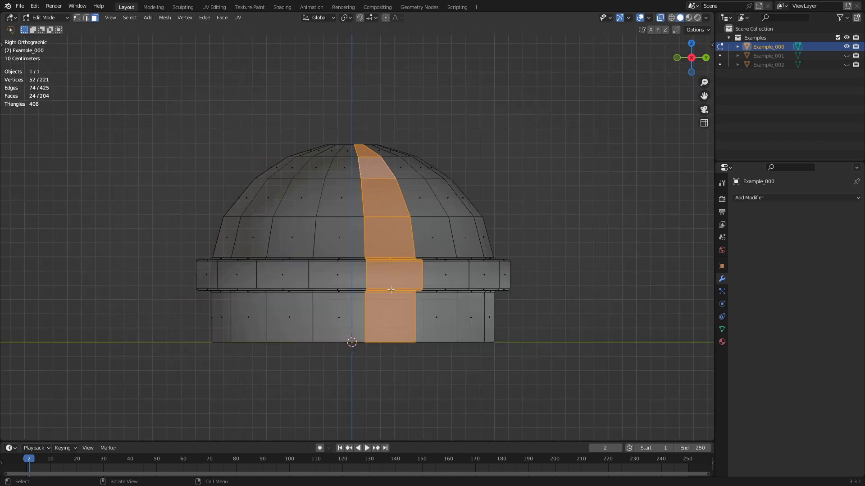
pyautogui.press('1')
pyautogui.keyDown('shift'); pyautogui.moveTo(380, 239); pyautogui.dragTo(387, 251, button='middle'); pyautogui.keyUp('shift')
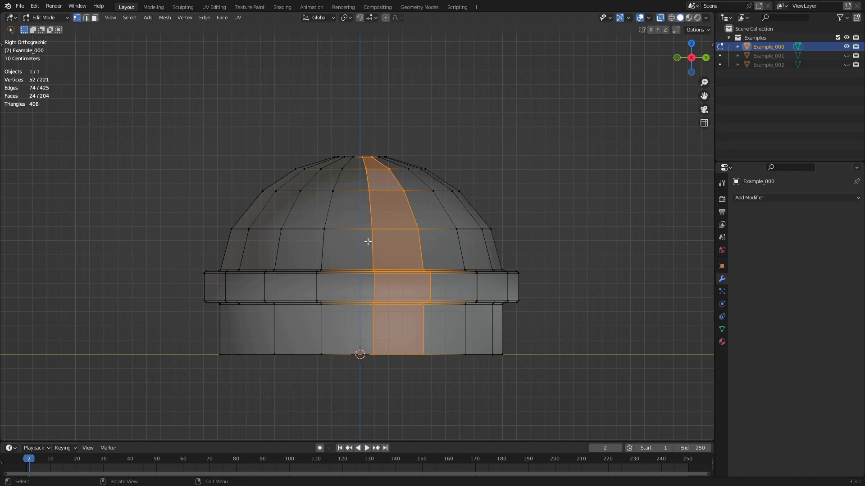
# - In Top view with X-ray off, face-select the radial loop below the hole
pyautogui.press('KP_7')
pyautogui.scroll(2, 368, 242)
pyautogui.hotkey('alt', 'z')
pyautogui.press('3')
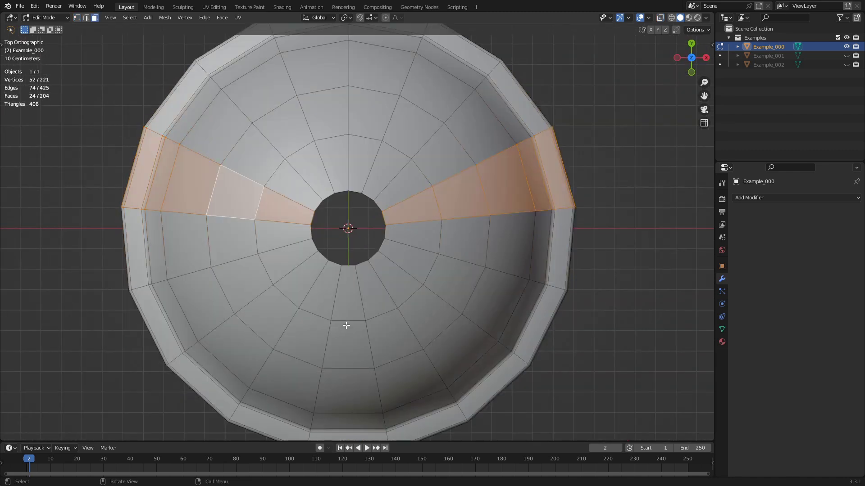
pyautogui.keyDown('alt'); pyautogui.click(348, 323); pyautogui.keyUp('alt')
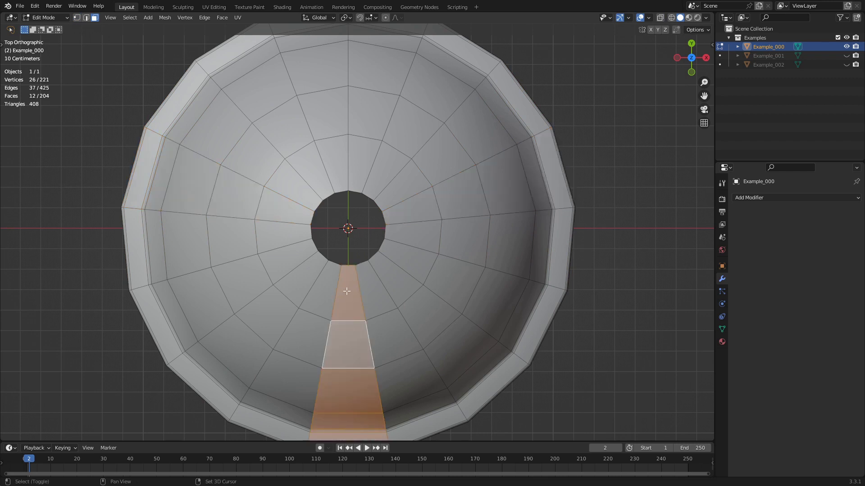
# - Add the neighbouring radial face loop, then view the dome from the front with X-ray on
pyautogui.scroll(4, 350, 277)
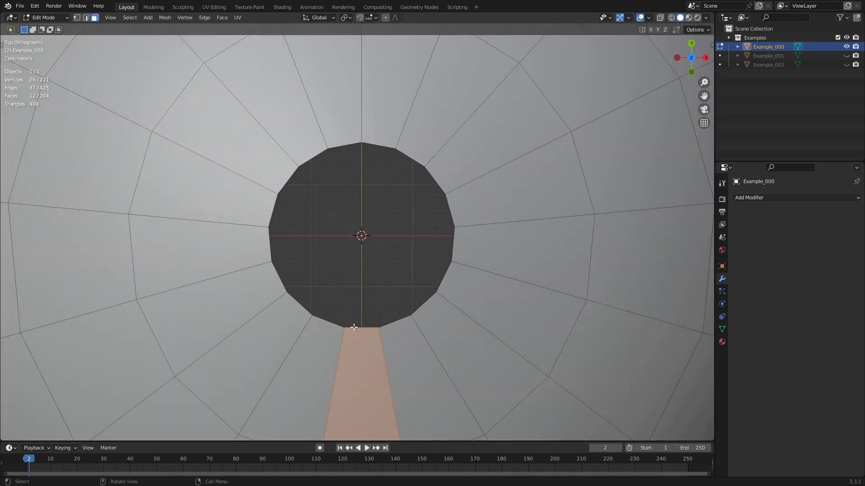
pyautogui.keyDown('shift'); pyautogui.moveTo(353, 333); pyautogui.dragTo(380, 272, button='middle'); pyautogui.keyUp('shift')
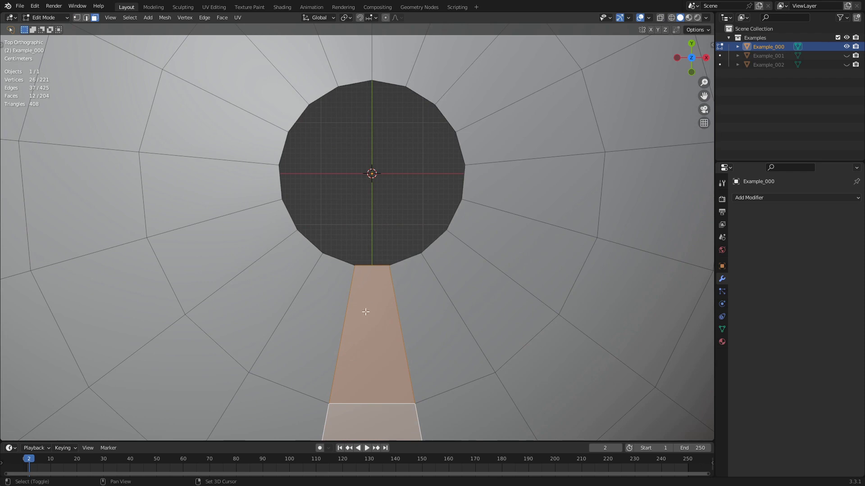
pyautogui.keyDown('shift'); pyautogui.moveTo(380, 236); pyautogui.dragTo(374, 260, button='middle'); pyautogui.keyUp('shift')
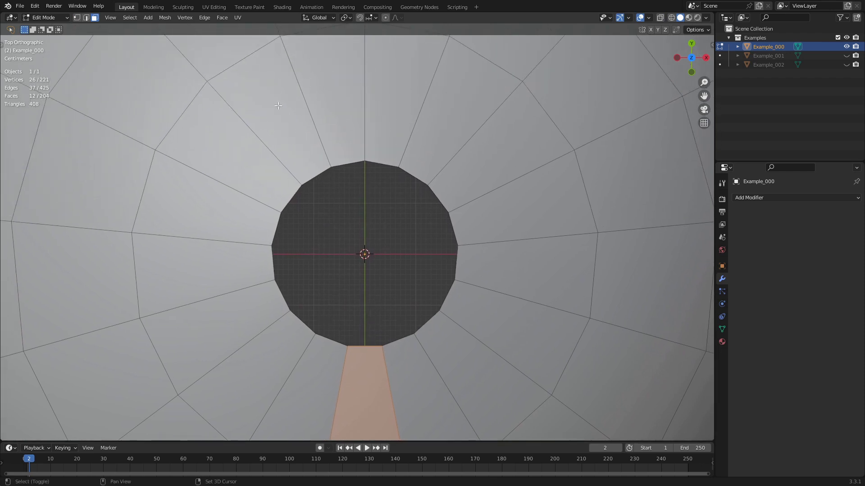
pyautogui.keyDown('shift'); pyautogui.moveTo(413, 97); pyautogui.dragTo(415, 132, button='middle'); pyautogui.keyUp('shift')
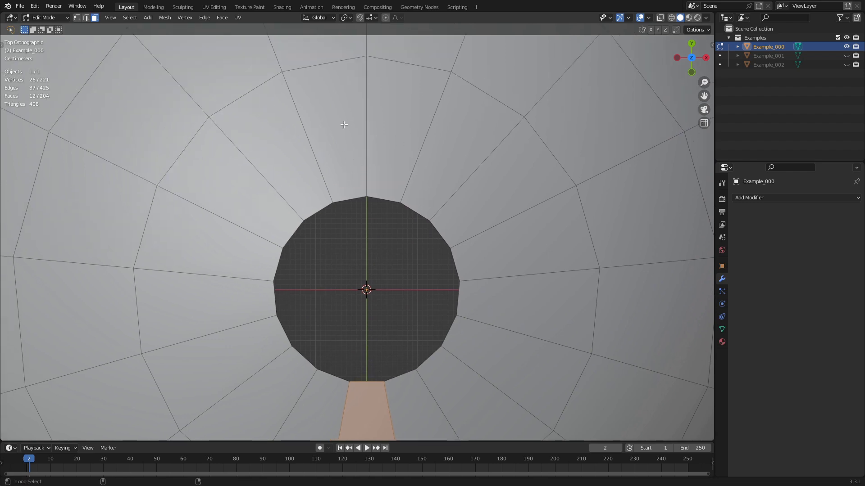
pyautogui.keyDown('alt'); pyautogui.keyDown('shift'); pyautogui.click(329, 70); pyautogui.keyUp('shift'); pyautogui.keyUp('alt')
pyautogui.keyDown('alt'); pyautogui.moveTo(329, 69); pyautogui.dragTo(389, 194, button='middle'); pyautogui.keyUp('alt')
pyautogui.scroll(-3, 390, 195)
pyautogui.hotkey('alt', 'z')
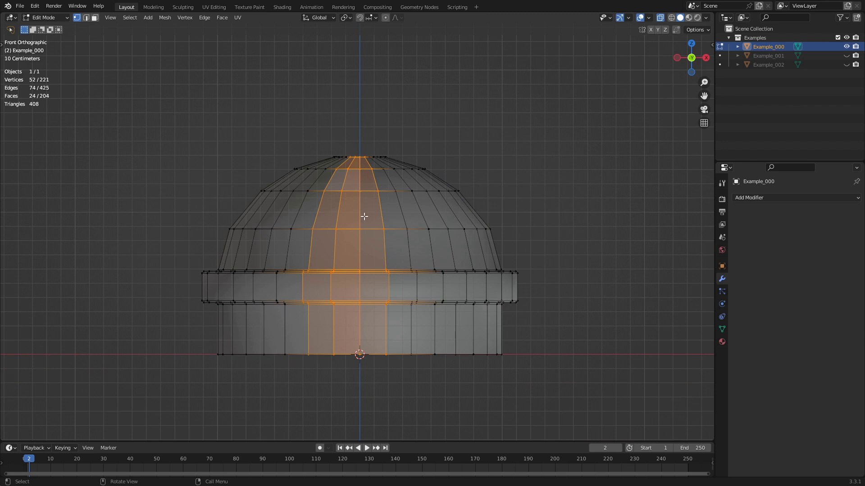
# - From Top view, extrude the hole's bottom edge upward into the hole
pyautogui.press('KP_7')
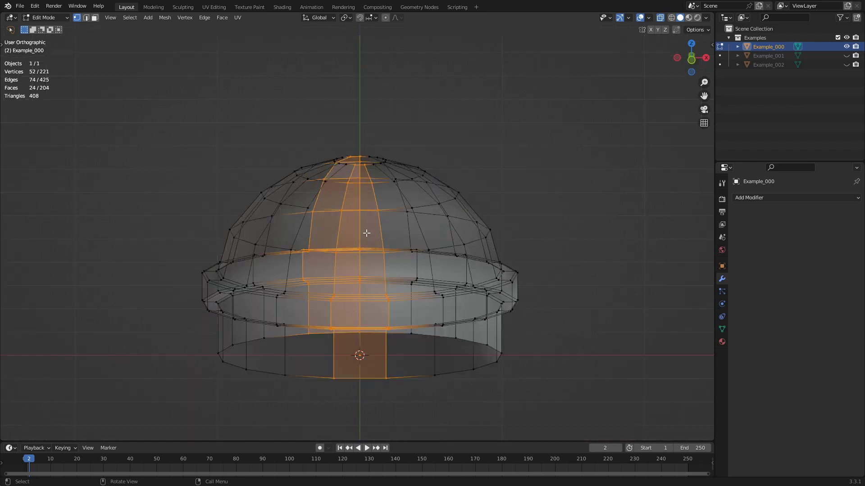
pyautogui.scroll(8, 368, 329)
pyautogui.press('2')
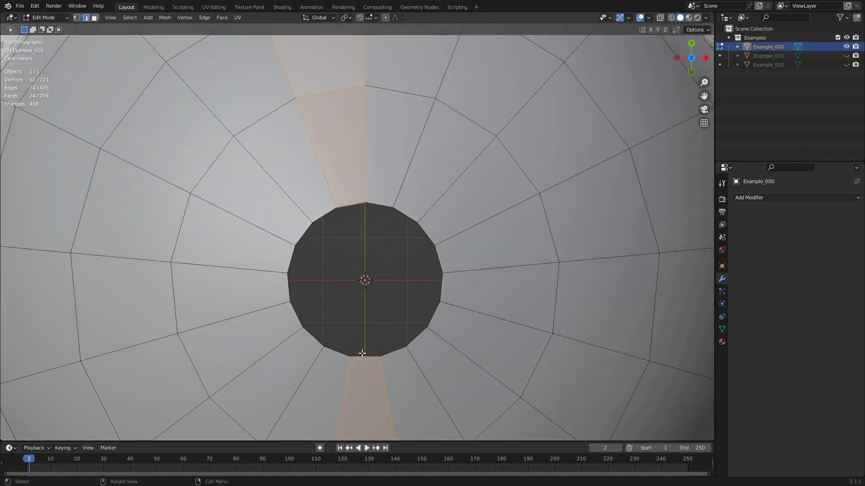
pyautogui.click(363, 356)
pyautogui.keyDown('shift'); pyautogui.moveTo(363, 356); pyautogui.dragTo(371, 276, button='middle'); pyautogui.keyUp('shift')
pyautogui.press('e')
pyautogui.click(393, 227)
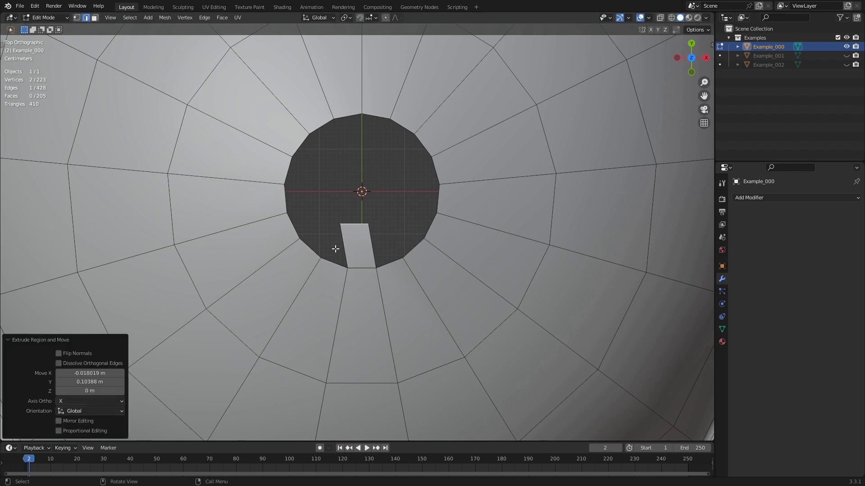
# - Fill faces into the gaps on both sides of the extruded edge
pyautogui.press('f')
pyautogui.click(389, 264)
pyautogui.press('f')
# - Slide a patch corner vertex right, then box-select the patch's two vertices
pyautogui.press('1')
pyautogui.click(369, 224)
pyautogui.press('g')
pyautogui.click(389, 224)
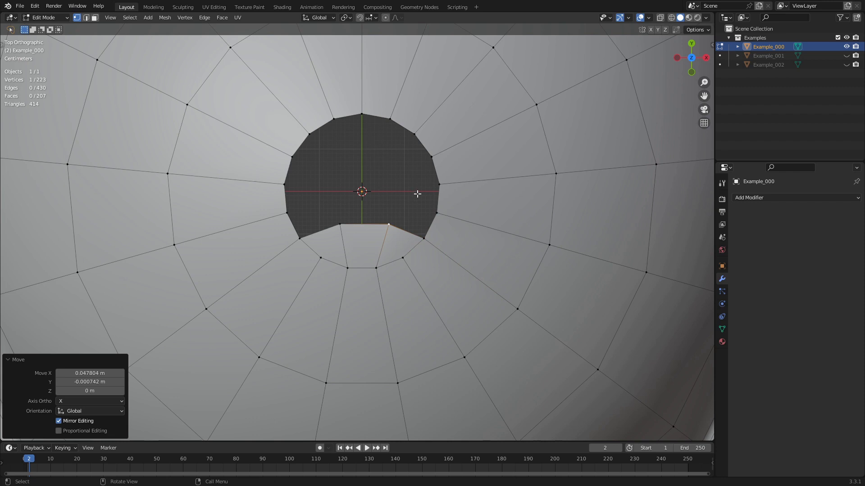
pyautogui.moveTo(321, 199); pyautogui.dragTo(409, 247)
# - Delete the two patch vertices, reopening the top hole
pyautogui.press('x')
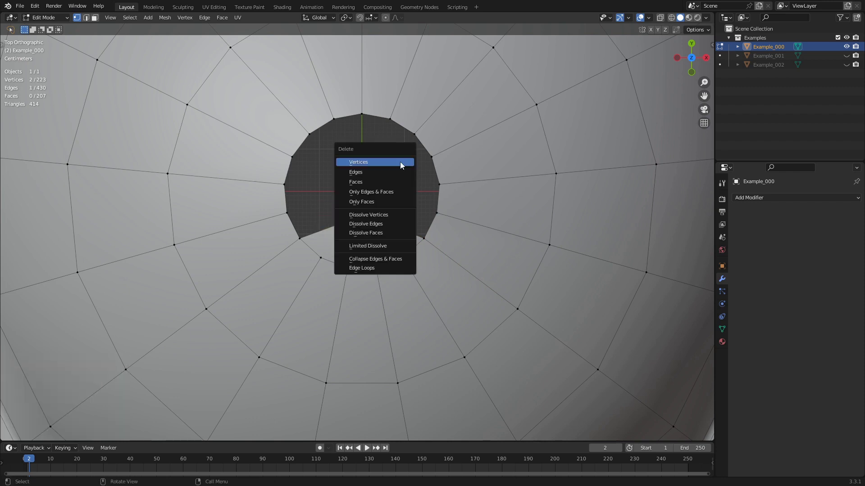
pyautogui.click(402, 166)
pyautogui.keyDown('shift'); pyautogui.moveTo(351, 202); pyautogui.dragTo(354, 215, button='middle'); pyautogui.keyUp('shift')
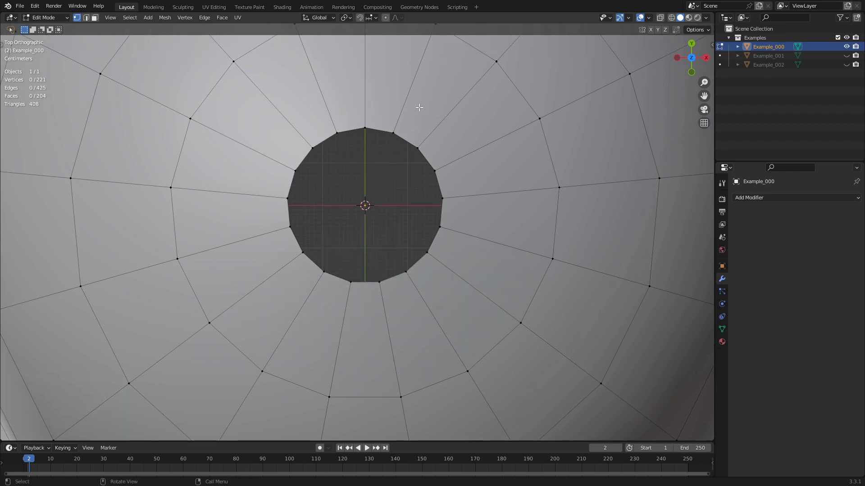
pyautogui.keyDown('shift'); pyautogui.moveTo(427, 107); pyautogui.dragTo(420, 133, button='middle'); pyautogui.keyUp('shift')
# - Select the hole's rim vertices, extrude them in place and merge them At Center
pyautogui.moveTo(389, 106)
pyautogui.mouseDown()
pyautogui.moveTo(286, 135)
pyautogui.moveTo(494, 270)
pyautogui.mouseUp()
pyautogui.press('e')
pyautogui.rightClick(440, 238)
pyautogui.press('m')
pyautogui.click(439, 238)
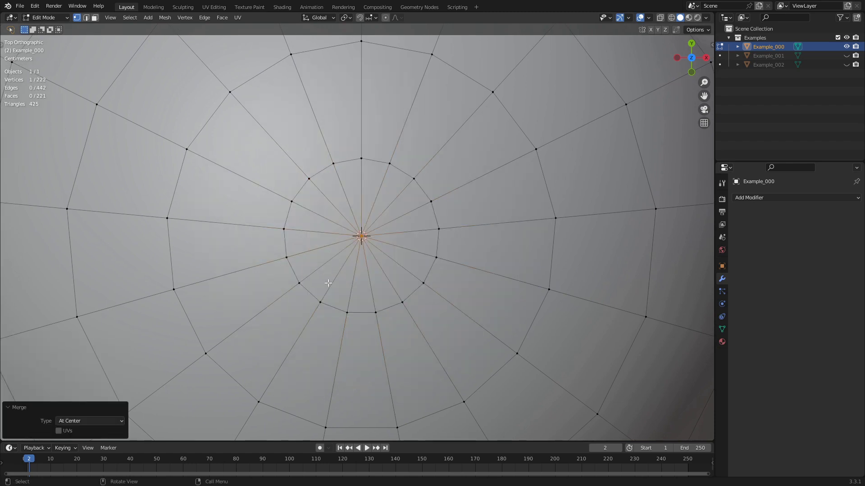
# - Delete the merged centre vertex and return to Object Mode
pyautogui.press('x')
pyautogui.click(360, 216)
pyautogui.moveTo(360, 216); pyautogui.dragTo(386, 231, button='middle')
pyautogui.press('Tab')
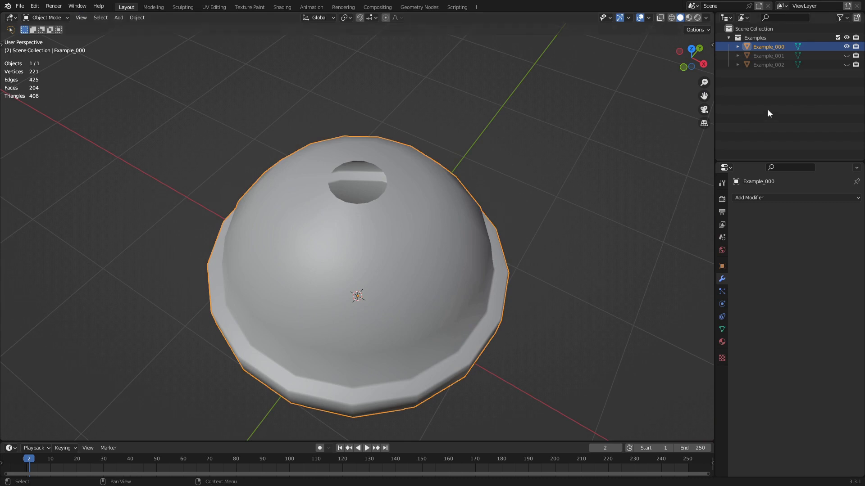
# - Hide Example_000, unhide Example_001 and select the octagonal ring
pyautogui.click(846, 46)
pyautogui.click(846, 55)
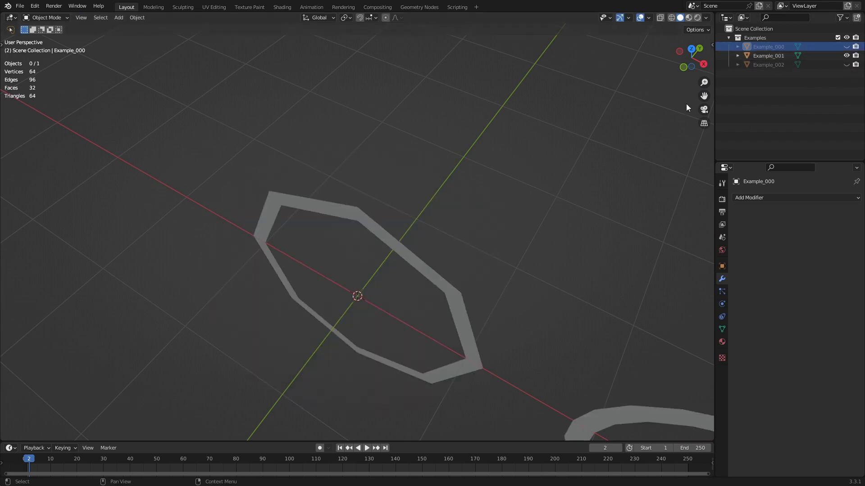
pyautogui.click(380, 231)
# - Enter Edit Mode on the ring, switch to Front view and select its front faces
pyautogui.moveTo(359, 265); pyautogui.dragTo(427, 226, button='middle')
pyautogui.press('Tab')
pyautogui.press('KP_1')
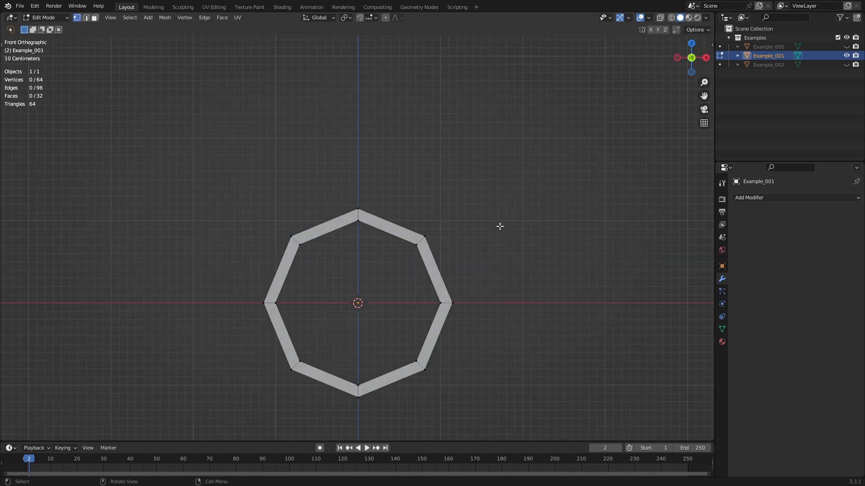
pyautogui.keyDown('shift'); pyautogui.scroll(3, 366, 236); pyautogui.keyUp('shift')
pyautogui.scroll(3, 383, 230)
pyautogui.press('3')
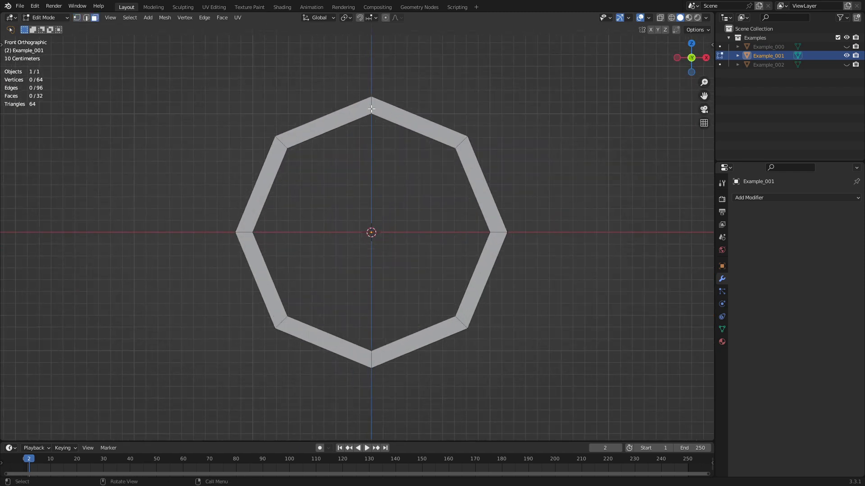
pyautogui.keyDown('alt'); pyautogui.click(372, 107); pyautogui.keyUp('alt')
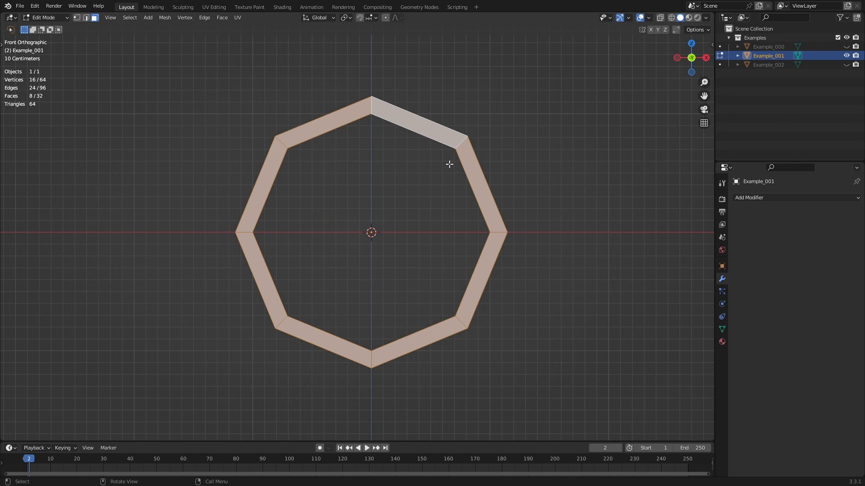
# - In vertex mode, select vertex pairs around the ring: left, right, top and upper corners
pyautogui.press('1')
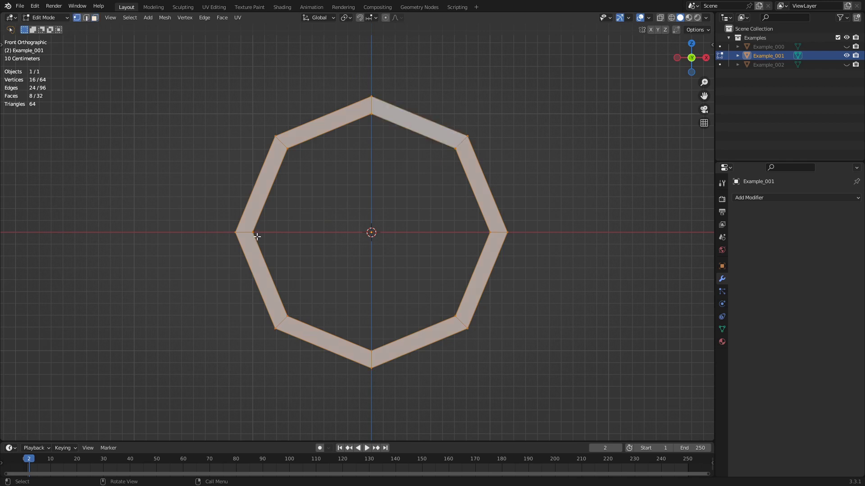
pyautogui.click(257, 230)
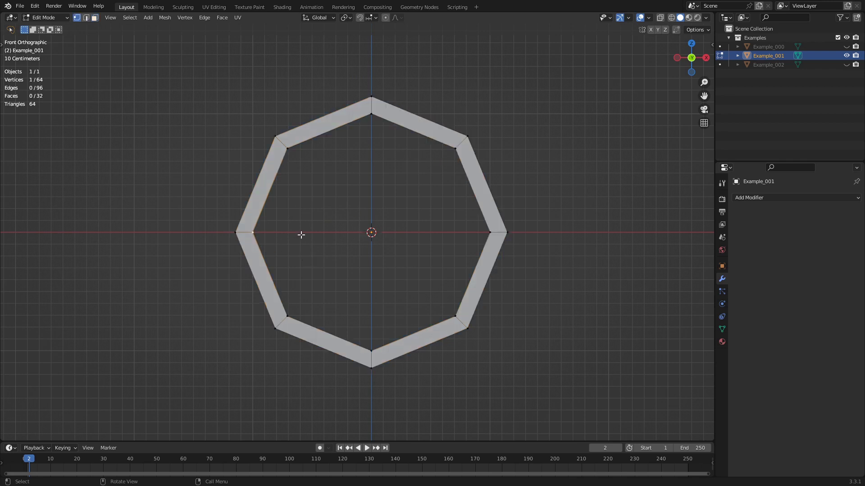
pyautogui.keyDown('shift'); pyautogui.click(235, 232); pyautogui.keyUp('shift')
pyautogui.moveTo(504, 205)
pyautogui.keyDown('ctrl'); pyautogui.mouseDown(button='right')
pyautogui.moveTo(548, 235)
pyautogui.moveTo(535, 243)
pyautogui.mouseUp(button='right'); pyautogui.keyUp('ctrl')
pyautogui.moveTo(358, 72)
pyautogui.keyDown('ctrl'); pyautogui.mouseDown(button='right')
pyautogui.moveTo(395, 131)
pyautogui.moveTo(390, 149)
pyautogui.mouseUp(button='right'); pyautogui.keyUp('ctrl')
pyautogui.moveTo(291, 127)
pyautogui.keyDown('ctrl'); pyautogui.mouseDown(button='right')
pyautogui.moveTo(316, 149)
pyautogui.moveTo(295, 128)
pyautogui.mouseUp(button='right'); pyautogui.keyUp('ctrl')
pyautogui.moveTo(459, 120)
pyautogui.keyDown('ctrl'); pyautogui.mouseDown(button='right')
pyautogui.moveTo(421, 158)
pyautogui.moveTo(449, 167)
pyautogui.mouseUp(button='right'); pyautogui.keyUp('ctrl')
# - Extrude the inner left vertex along X to the centre, then select the upper-left inner vertices
pyautogui.click(254, 233)
pyautogui.press('e')
pyautogui.press('x')
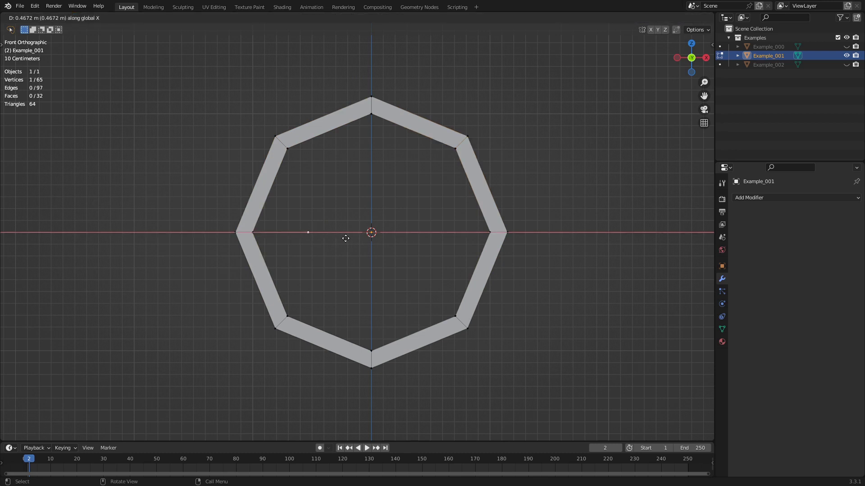
pyautogui.click(404, 241)
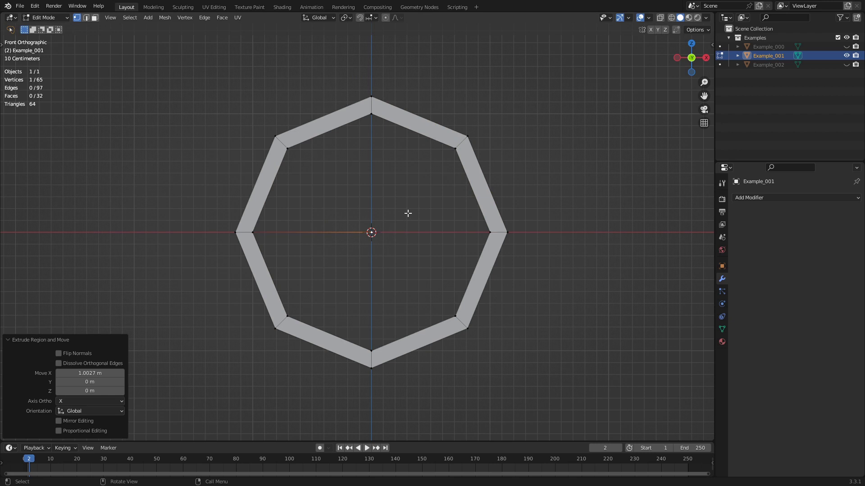
pyautogui.keyDown('shift'); pyautogui.click(254, 233); pyautogui.keyUp('shift')
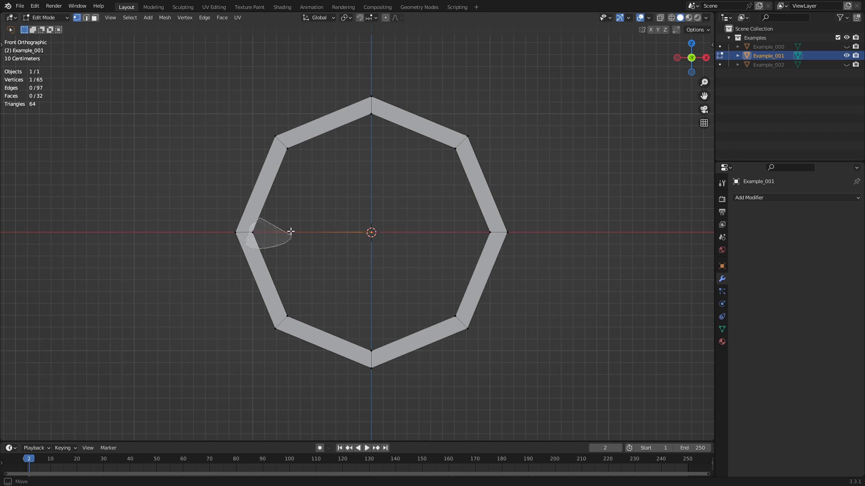
pyautogui.keyDown('shift'); pyautogui.click(287, 149); pyautogui.keyUp('shift')
pyautogui.keyDown('shift'); pyautogui.click(371, 114); pyautogui.keyUp('shift')
# - Fill the upper-left, upper-right, lower-right and lower-left quarters with faces
pyautogui.press('f')
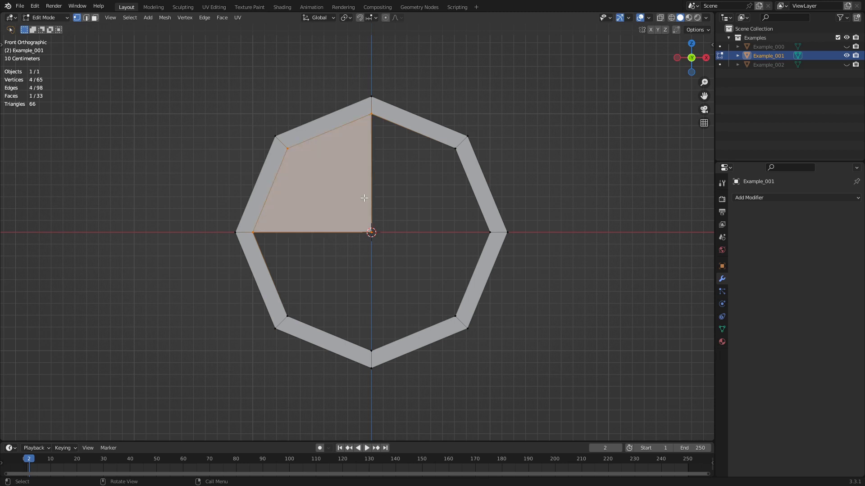
pyautogui.press('2')
pyautogui.click(424, 133)
pyautogui.press('f')
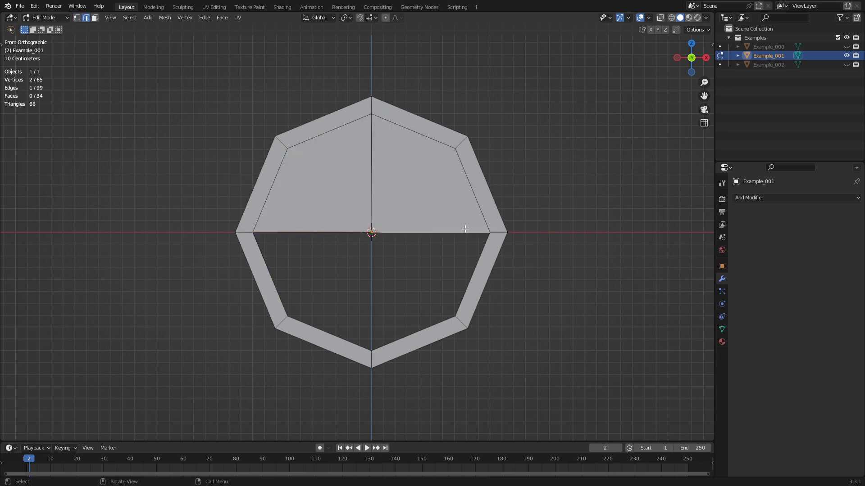
pyautogui.press('f')
pyautogui.press('f')
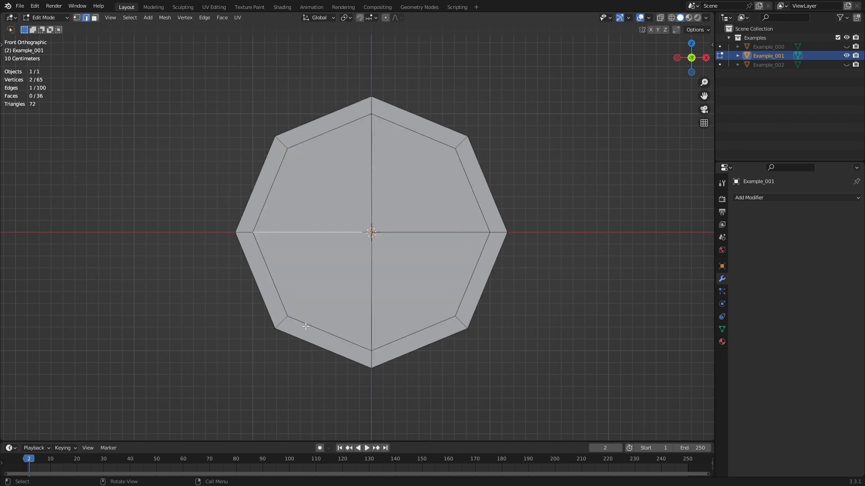
# - In face select mode, select the left and top halves to check the fill
pyautogui.press('3')
pyautogui.keyDown('alt'); pyautogui.click(314, 238); pyautogui.keyUp('alt')
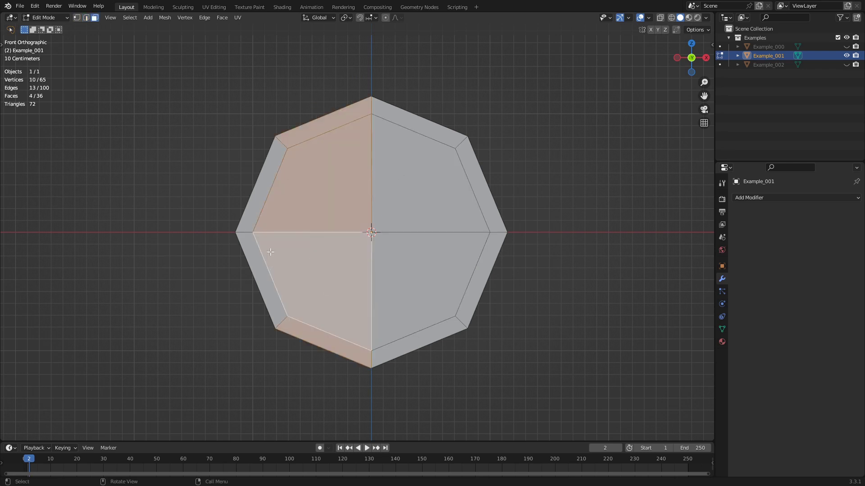
pyautogui.keyDown('alt'); pyautogui.click(266, 209); pyautogui.keyUp('alt')
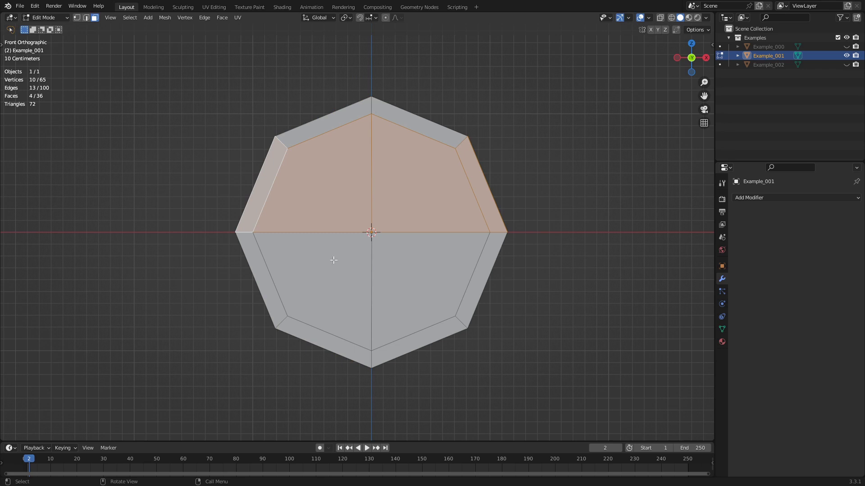